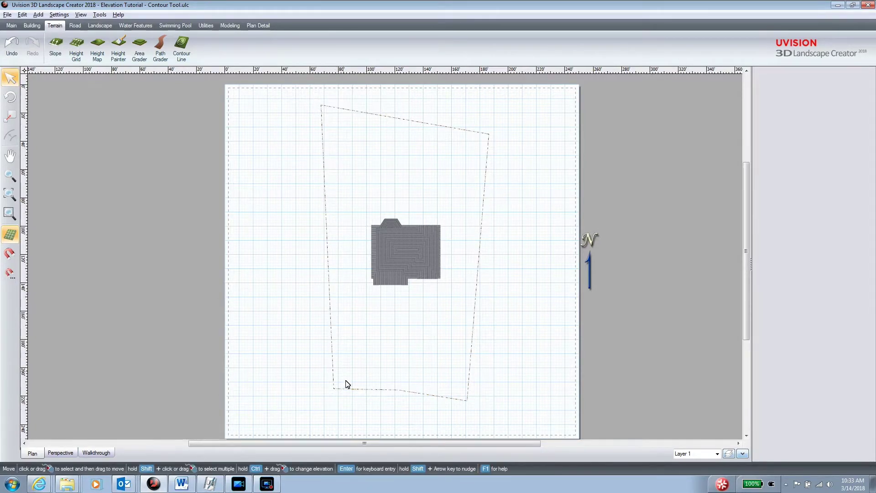
# Step: Select the house, then draw a curving 0" contour through five points along the lot's bottom edge
pyautogui.click(422, 253)
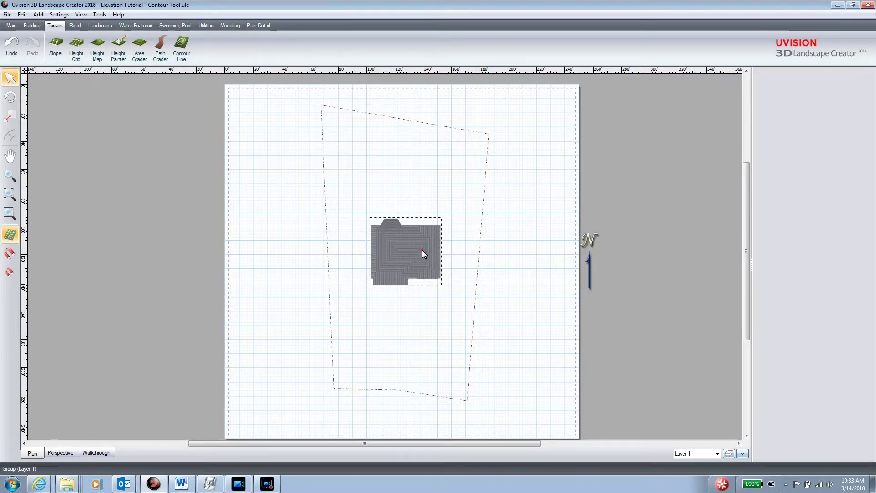
pyautogui.click(423, 252)
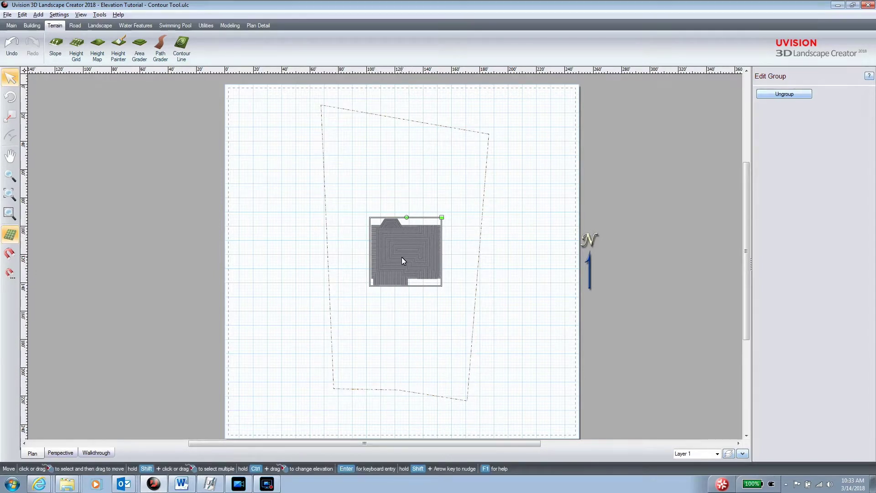
pyautogui.click(182, 51)
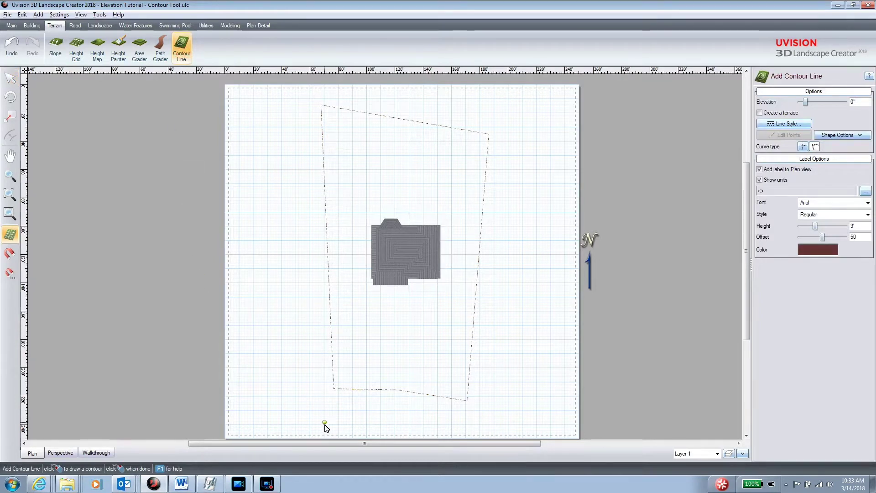
pyautogui.click(269, 390)
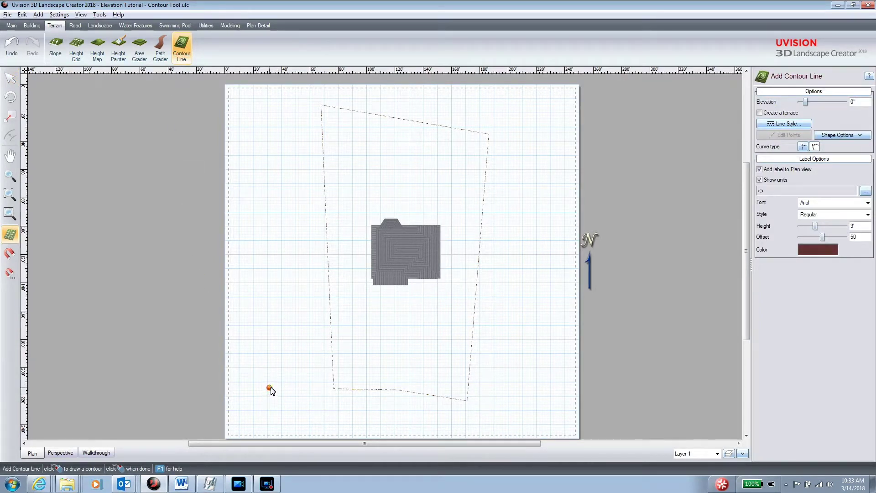
pyautogui.click(357, 389)
pyautogui.click(470, 397)
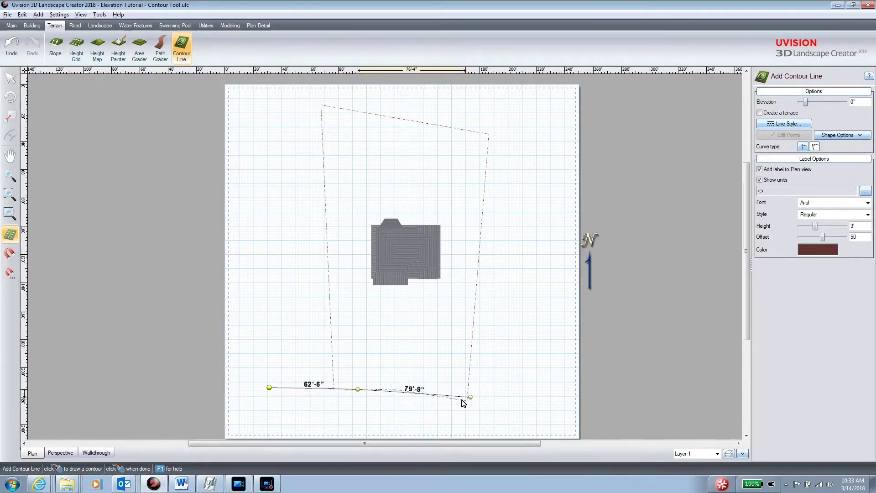
pyautogui.click(437, 397)
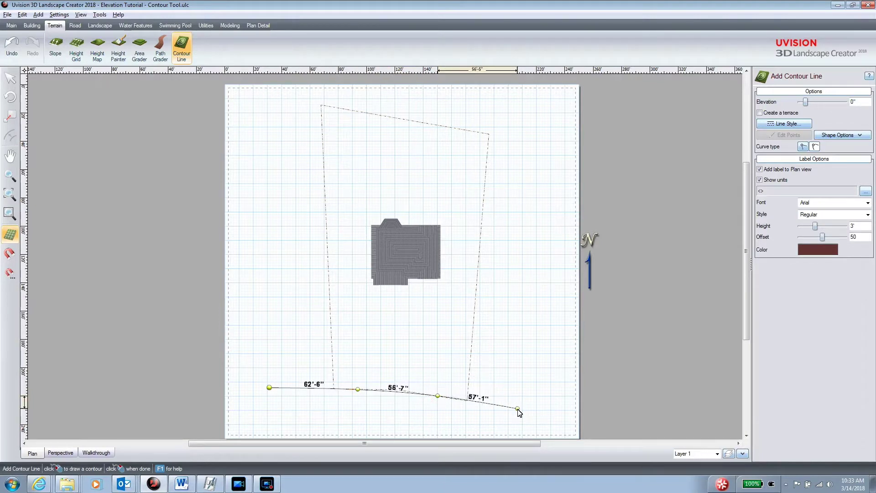
pyautogui.doubleClick(519, 410)
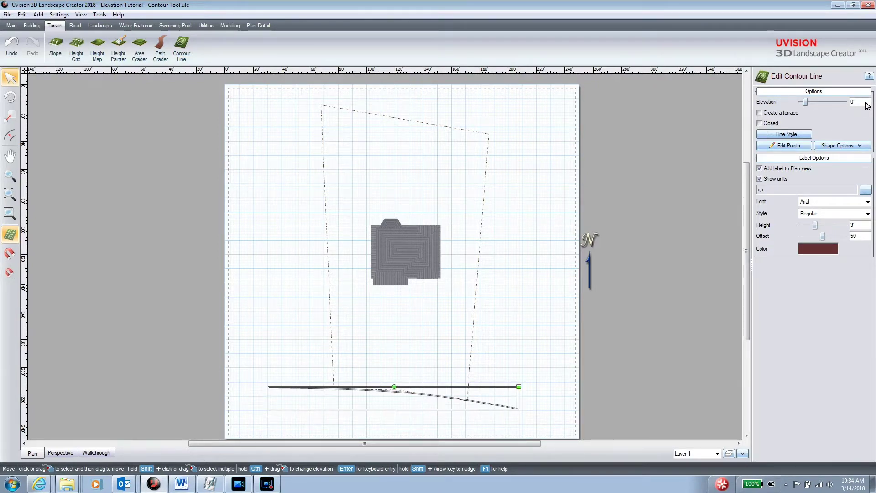
pyautogui.click(182, 50)
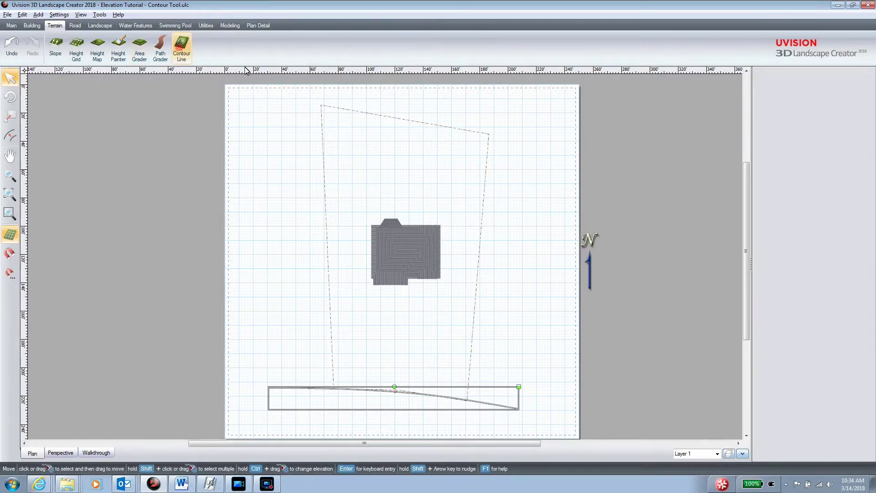
# Step: Draw a straight 3' contour across the lot along the house's lower edge
pyautogui.click(298, 283)
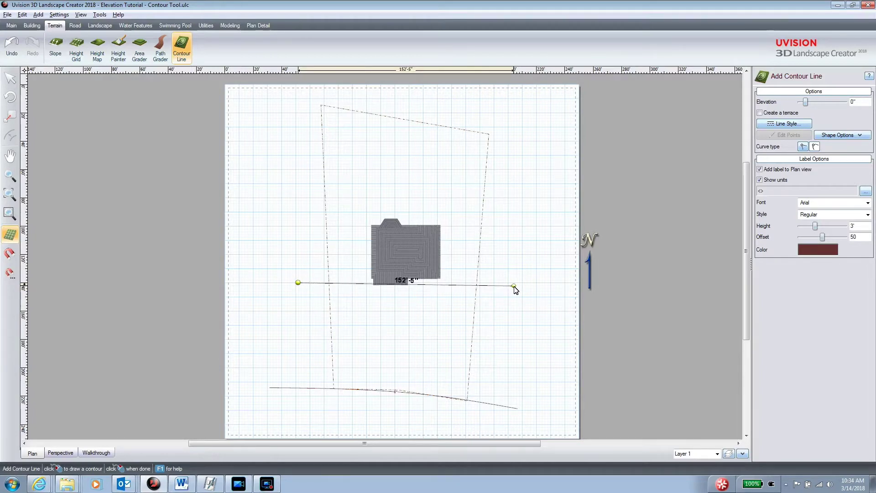
pyautogui.doubleClick(516, 287)
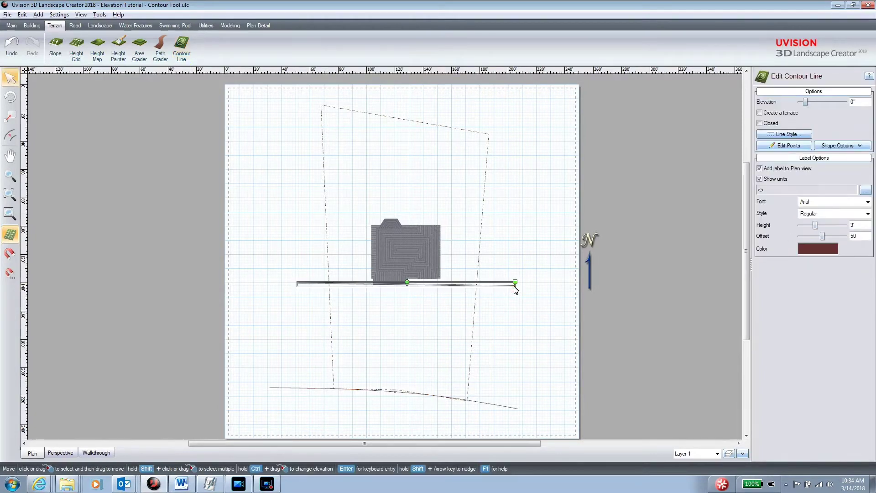
pyautogui.doubleClick(856, 102)
pyautogui.press('Return')
pyautogui.click(182, 48)
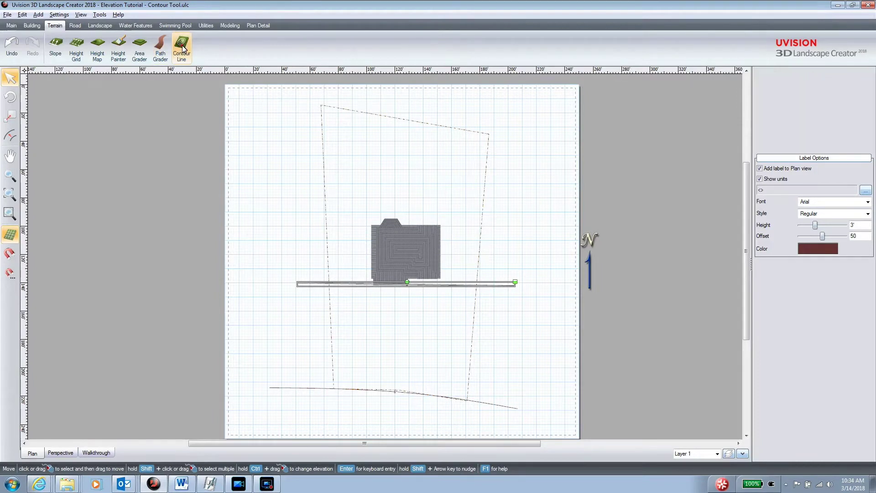
# Step: Draw a straight 0" contour along the house's top edge, then deselect it
pyautogui.click(296, 225)
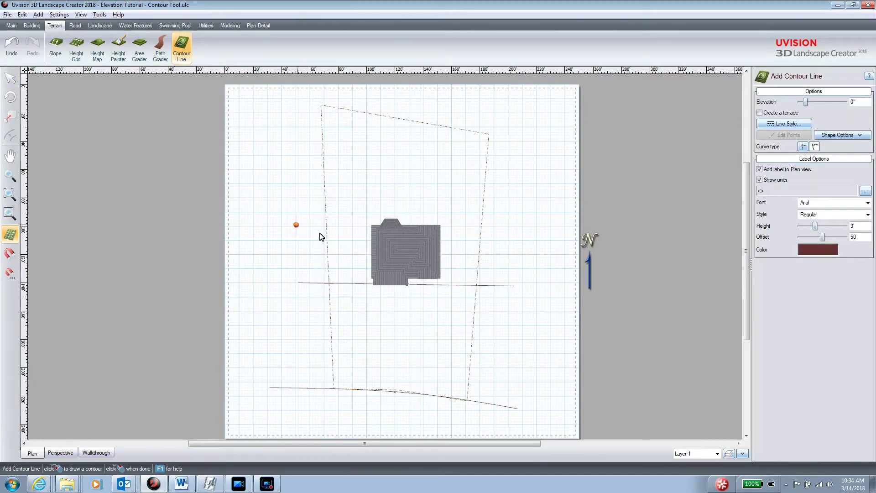
pyautogui.doubleClick(538, 231)
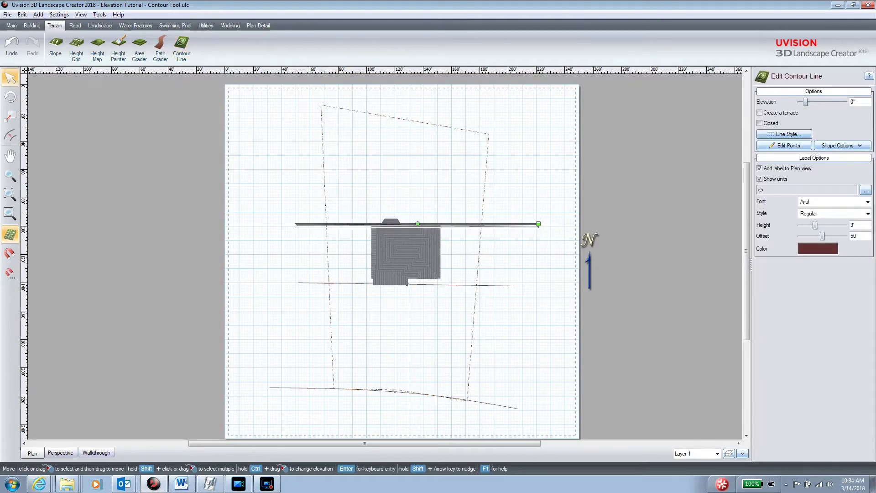
pyautogui.click(651, 99)
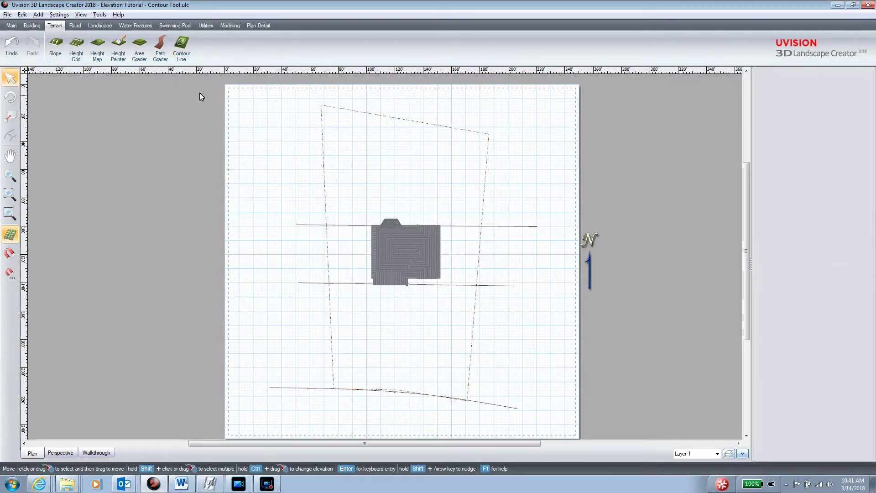
pyautogui.click(182, 49)
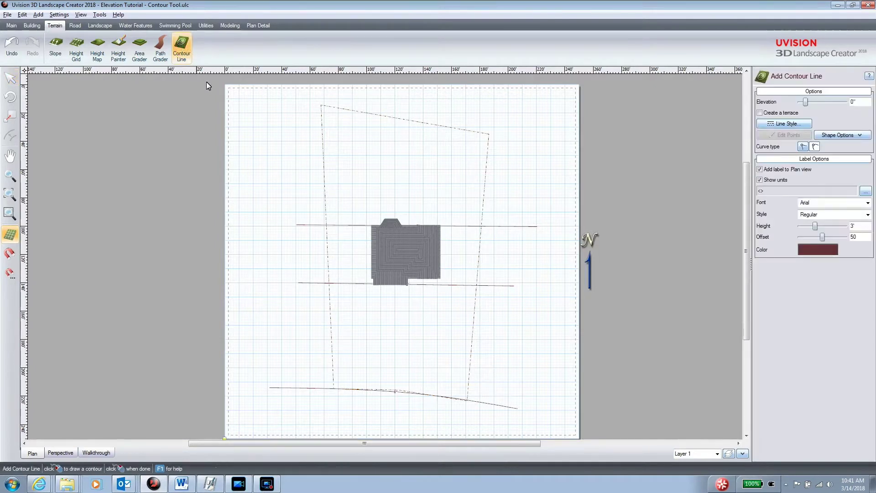
# Step: Draw a straight 2' contour across the lot above the house, then deselect it
pyautogui.click(299, 166)
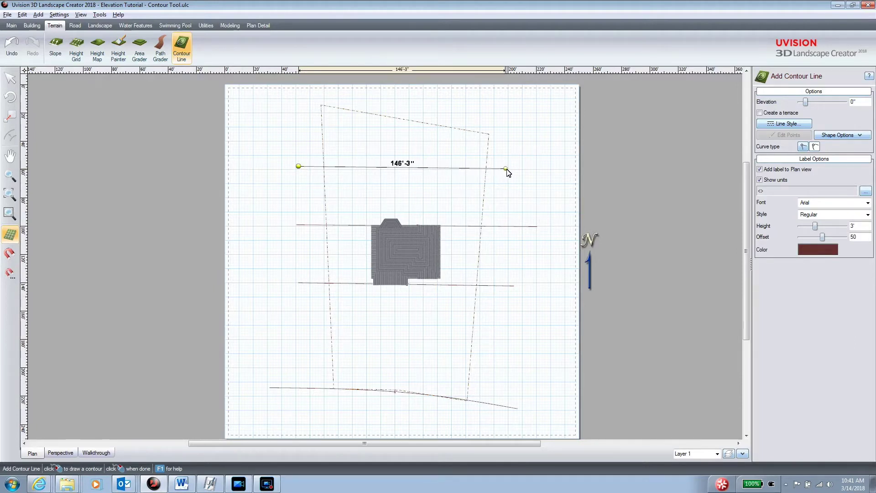
pyautogui.doubleClick(507, 170)
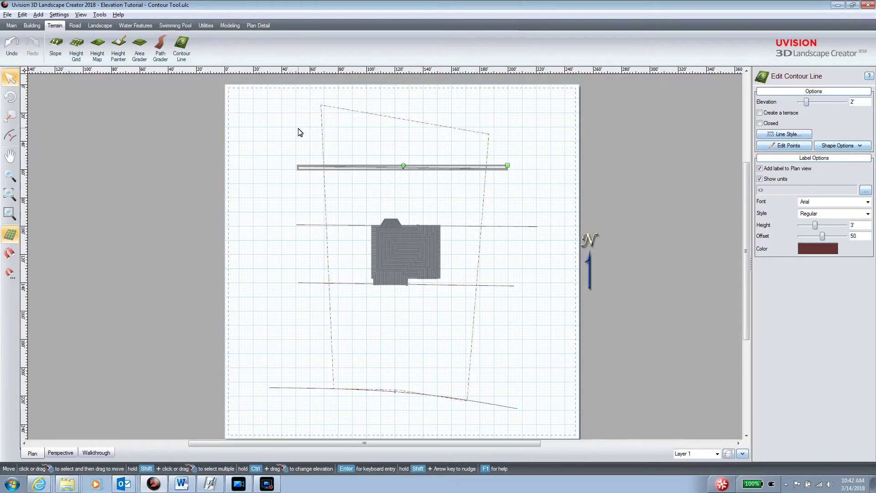
pyautogui.click(285, 124)
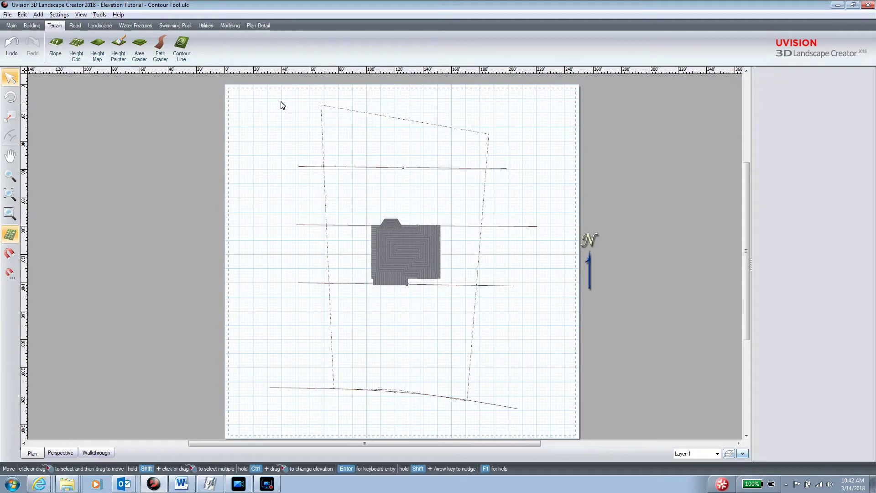
pyautogui.click(182, 48)
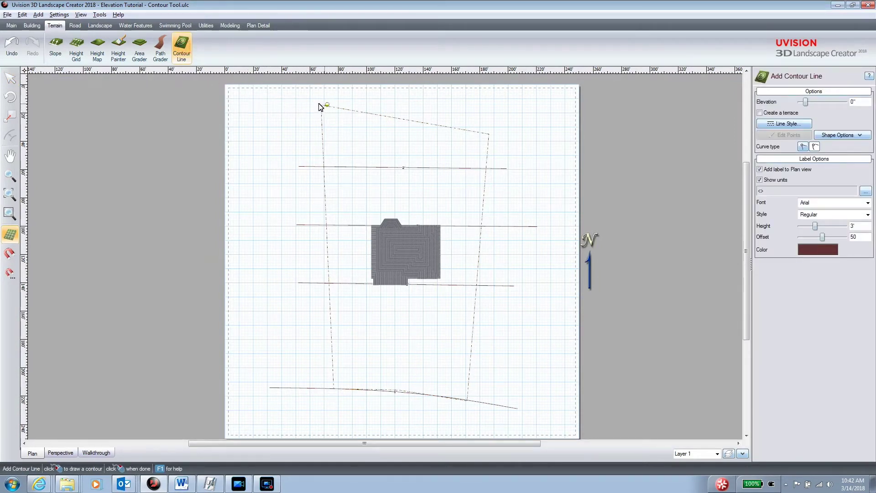
# Step: Draw a short -1' contour along the lot's top edge, starting near the top-left corner
pyautogui.click(259, 107)
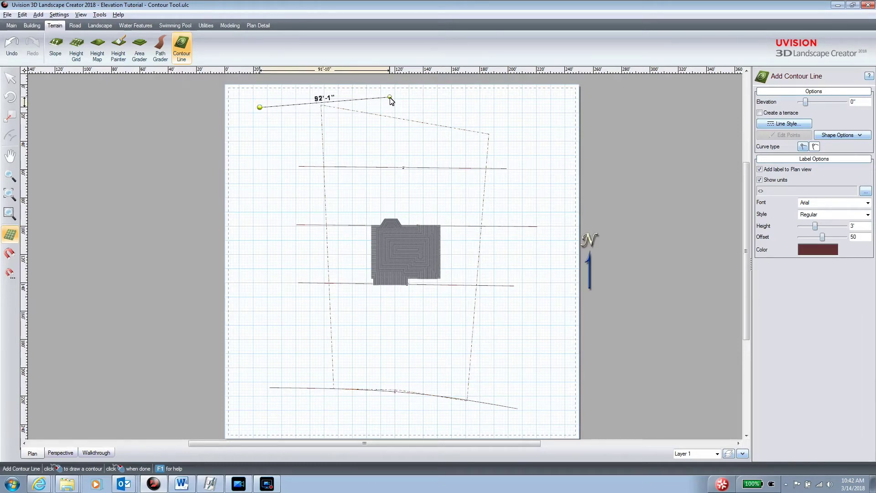
pyautogui.doubleClick(393, 100)
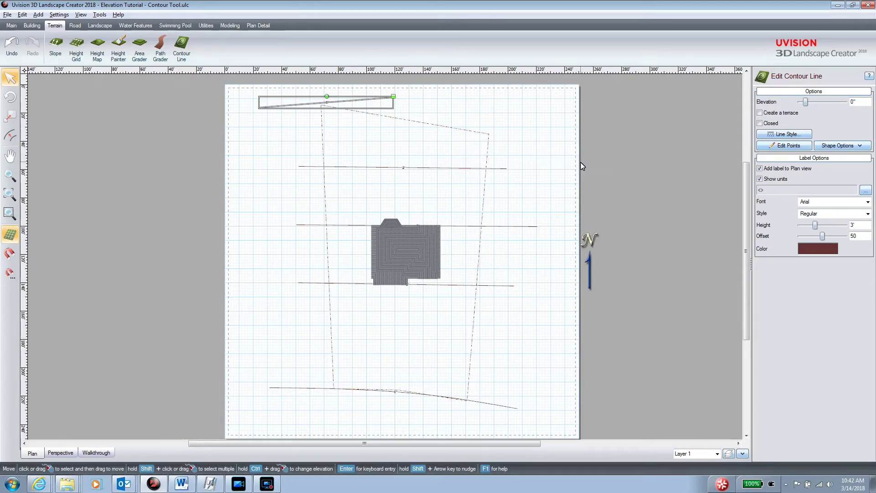
pyautogui.doubleClick(859, 103)
pyautogui.write('-1')
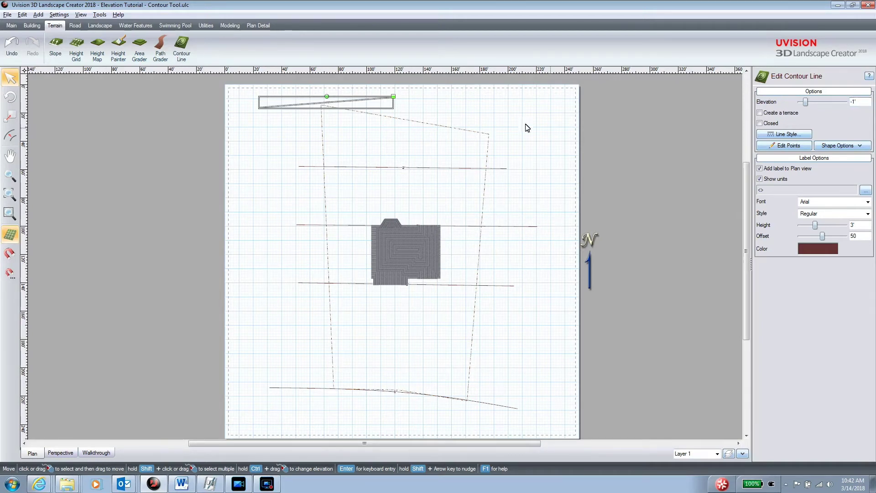
pyautogui.click(181, 47)
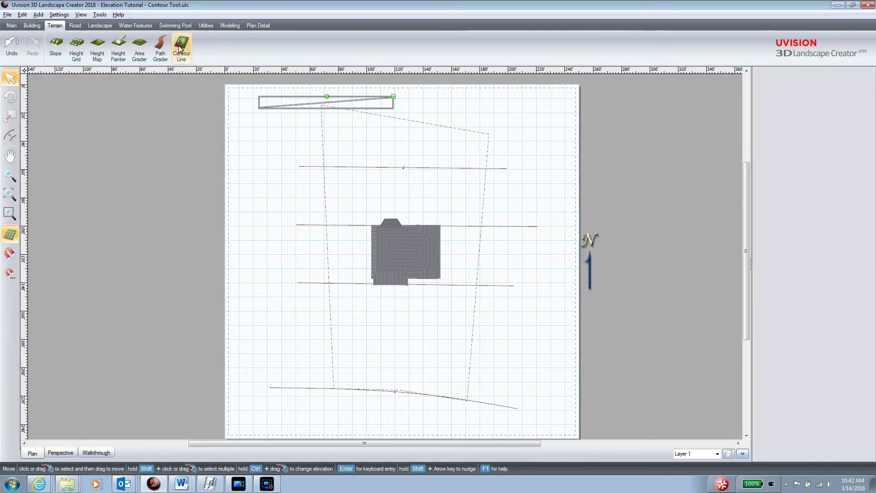
# Step: Add a short diagonal contour in the lot's top-right corner and preview the terrain in Perspective
pyautogui.click(441, 108)
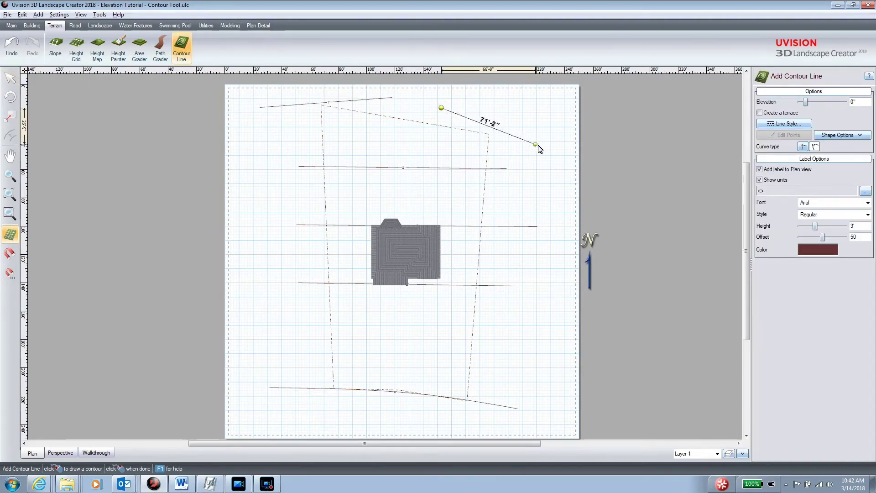
pyautogui.doubleClick(545, 151)
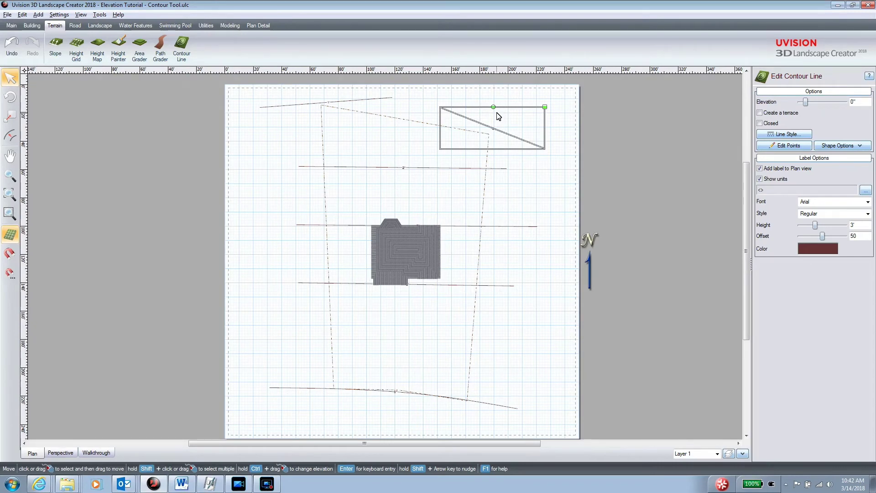
pyautogui.click(62, 453)
# Step: Orbit and tilt the perspective camera to look down on the contoured terrain around the house
pyautogui.moveTo(208, 363); pyautogui.dragTo(305, 346)
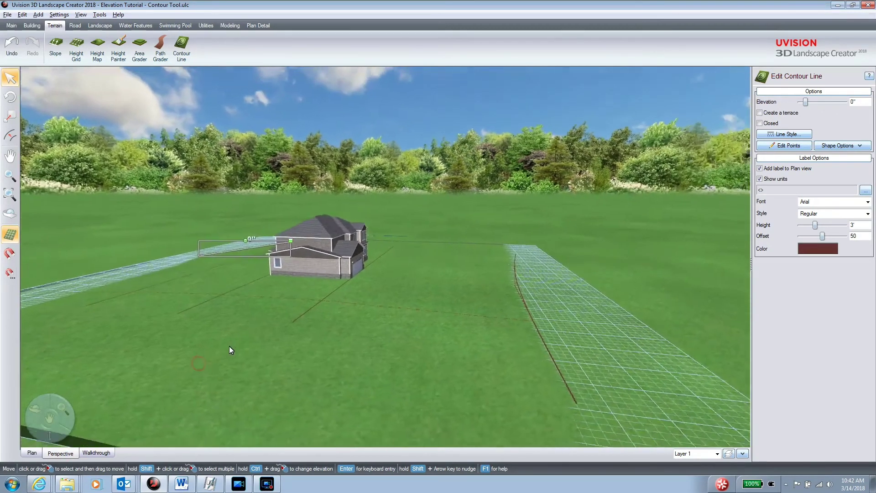
pyautogui.moveTo(305, 343); pyautogui.dragTo(295, 350, button='middle')
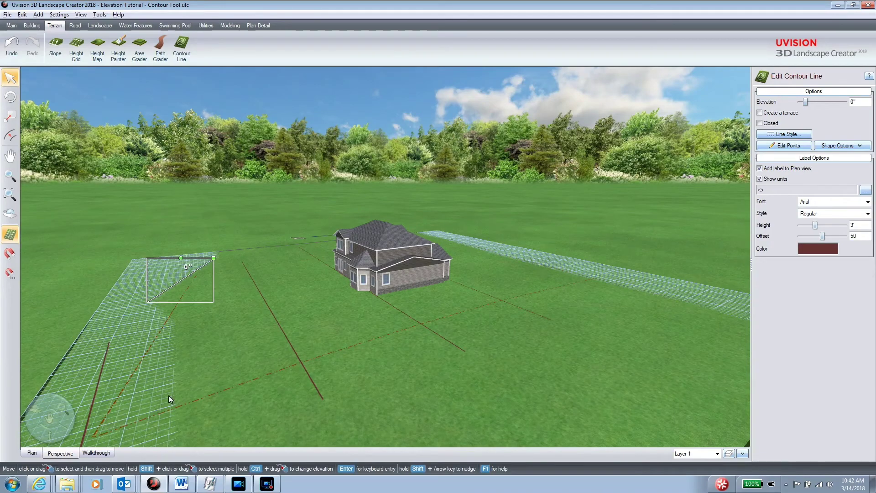
pyautogui.moveTo(294, 320); pyautogui.dragTo(452, 319, button='middle')
pyautogui.moveTo(302, 305)
pyautogui.mouseDown(button='middle')
pyautogui.moveTo(441, 318)
pyautogui.moveTo(473, 294)
pyautogui.mouseUp(button='middle')
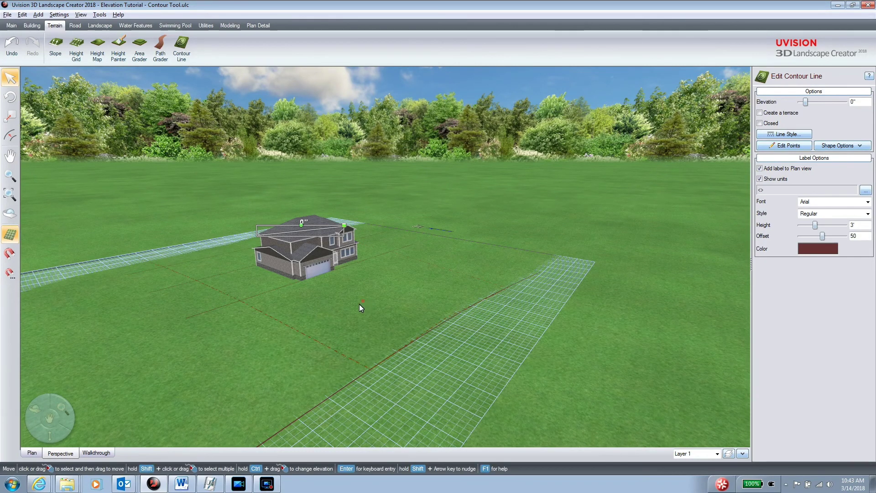
pyautogui.moveTo(360, 304)
pyautogui.mouseDown(button='middle')
pyautogui.moveTo(298, 328)
pyautogui.moveTo(341, 324)
pyautogui.mouseUp(button='middle')
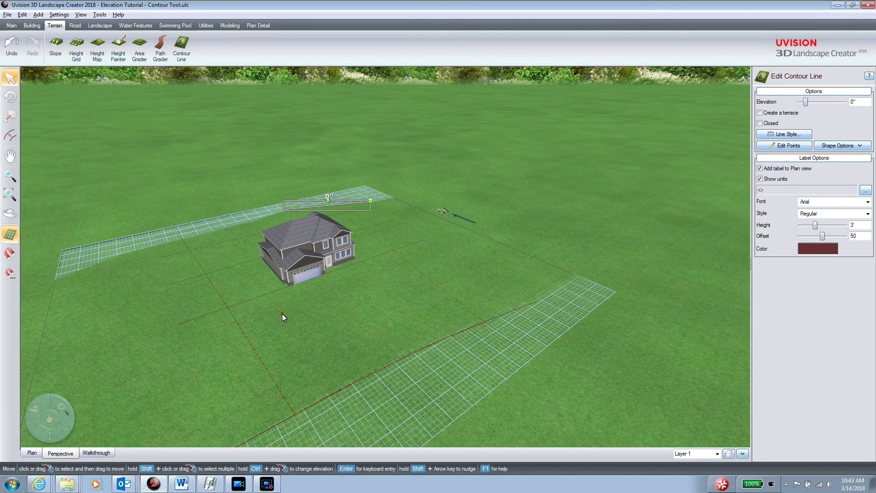
pyautogui.moveTo(282, 314)
pyautogui.mouseDown(button='middle')
pyautogui.moveTo(313, 308)
pyautogui.moveTo(280, 318)
pyautogui.mouseUp(button='middle')
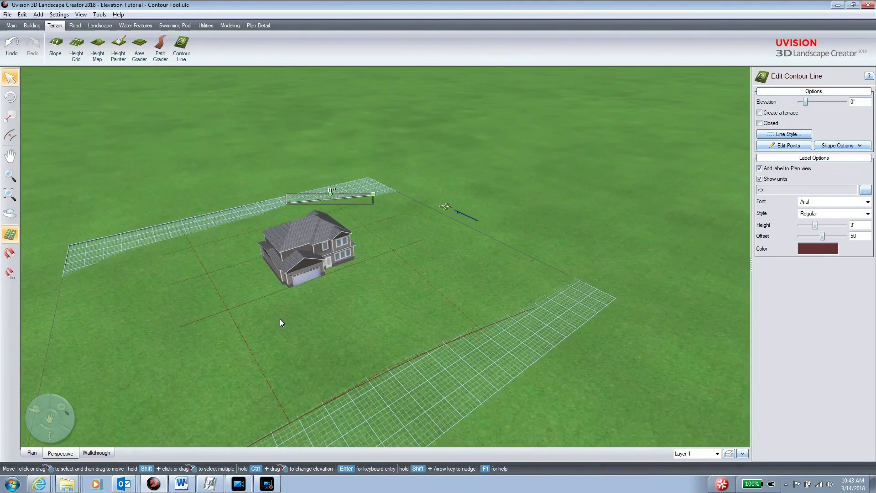